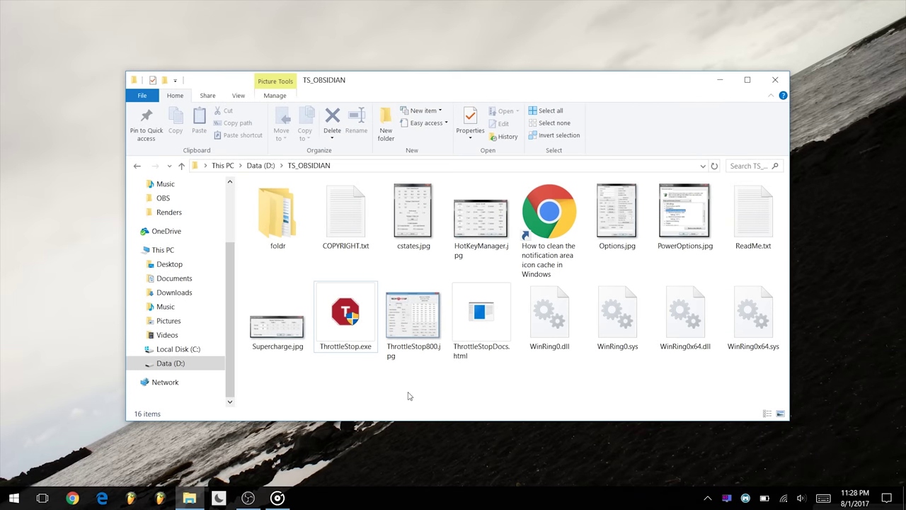
Launch ThrottleStop.exe past its startup notices, enable Speed Shift - EPP at 128, and save
click(348, 343)
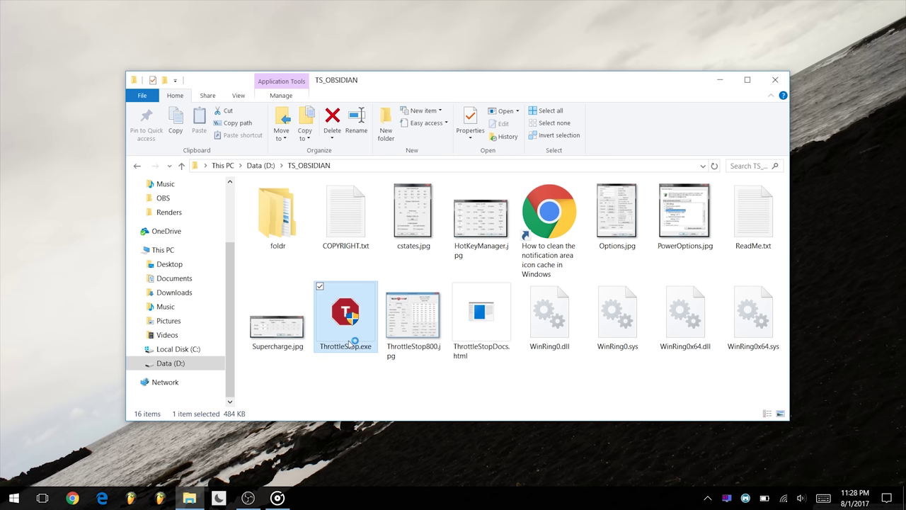
click(474, 302)
click(535, 277)
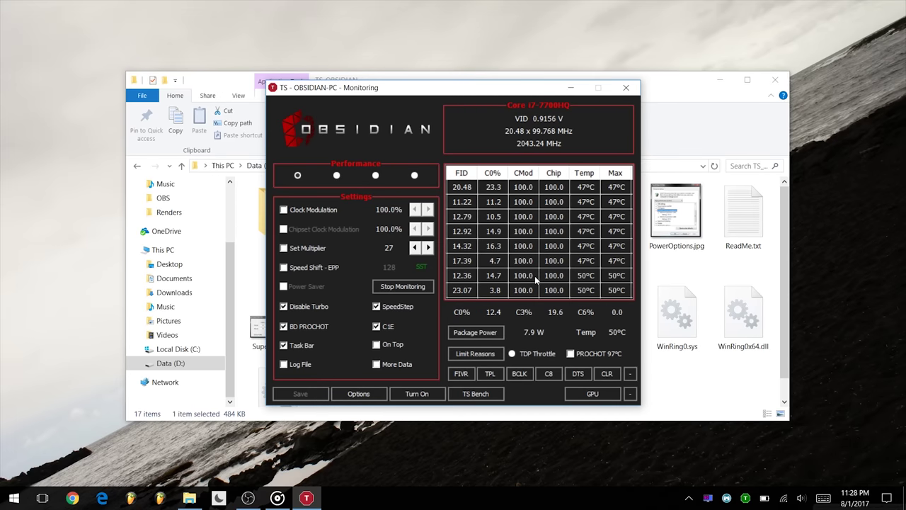
click(329, 268)
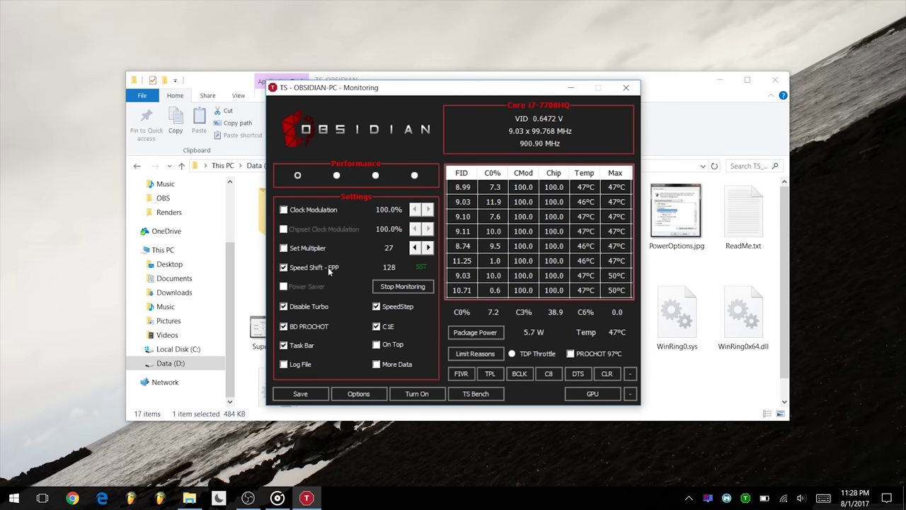
click(314, 394)
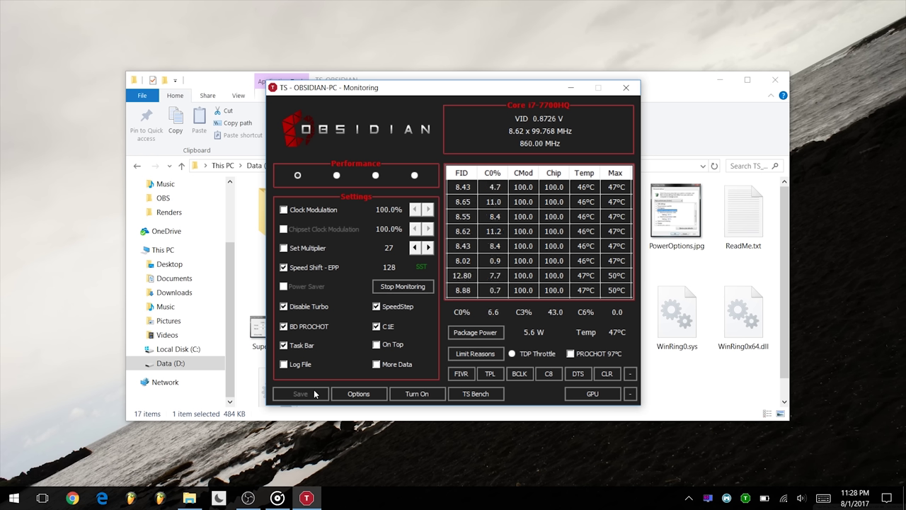
In Turbo FIVR Control, raise the 2, 3 and 4 active-core turbo ratios to 38 and apply
click(461, 373)
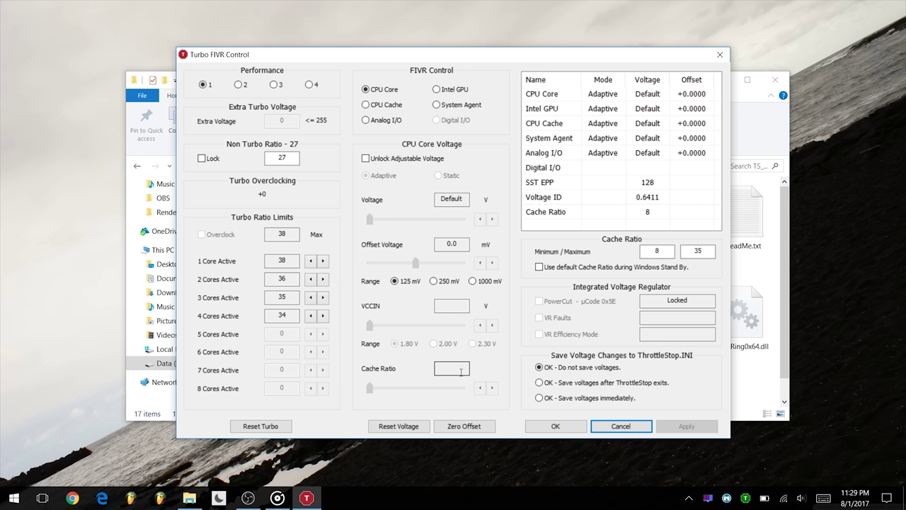
click(323, 279)
click(326, 282)
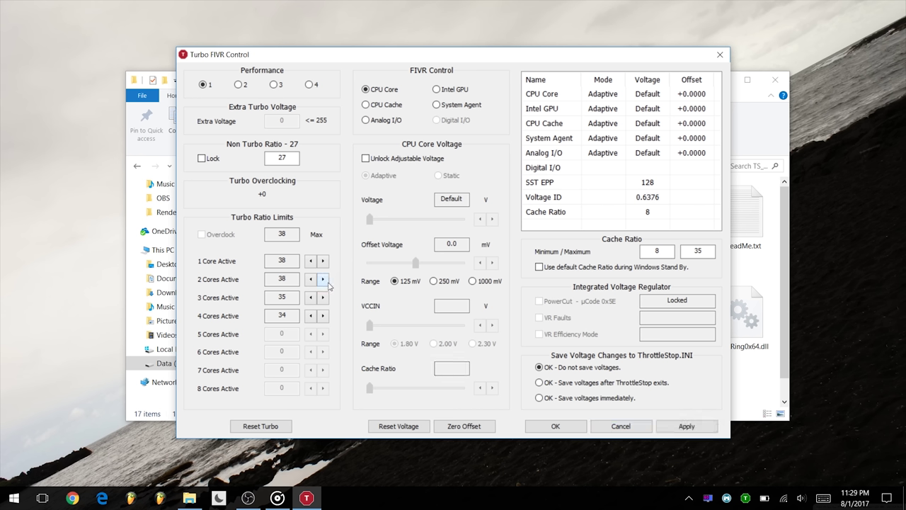
click(324, 297)
click(323, 297)
click(323, 297)
click(323, 316)
click(677, 425)
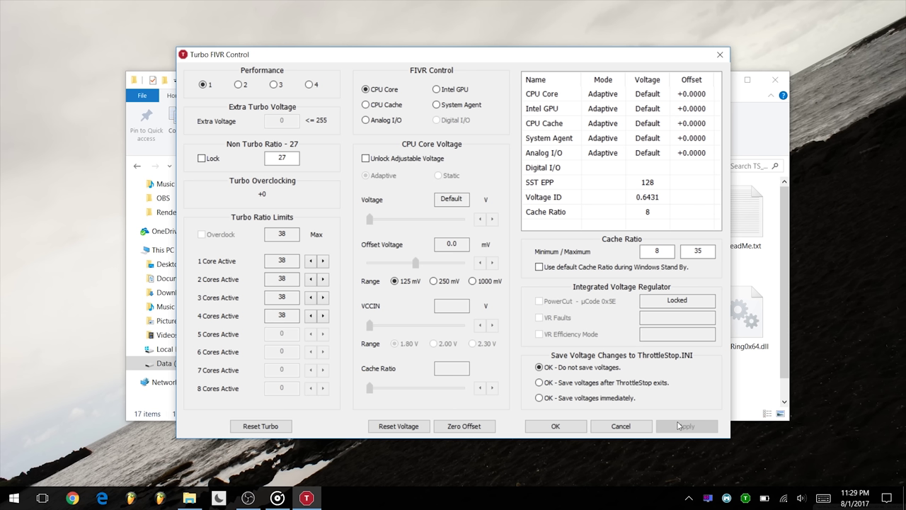
Choose 'OK - Save voltages immediately', unlock adjustable voltage, and set the CPU Core offset to -100.6 mV
click(584, 401)
click(420, 162)
drag(415, 263, 379, 263)
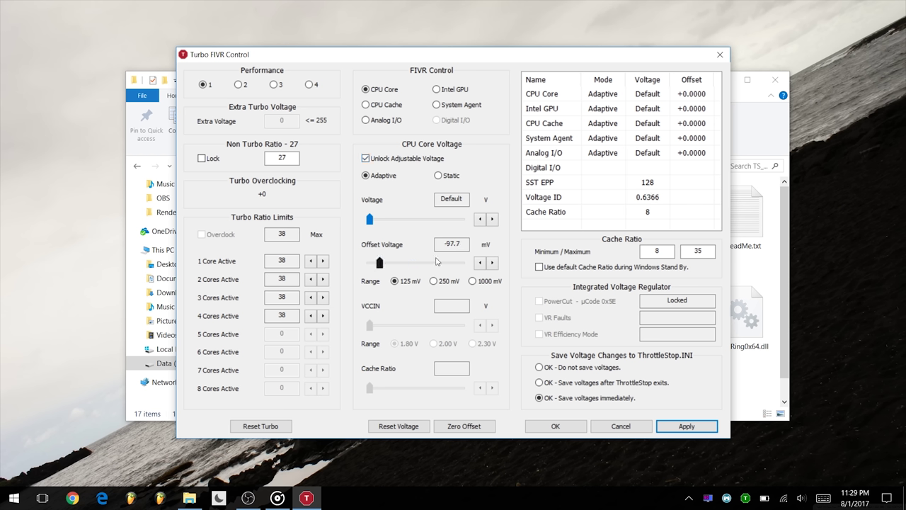
click(481, 263)
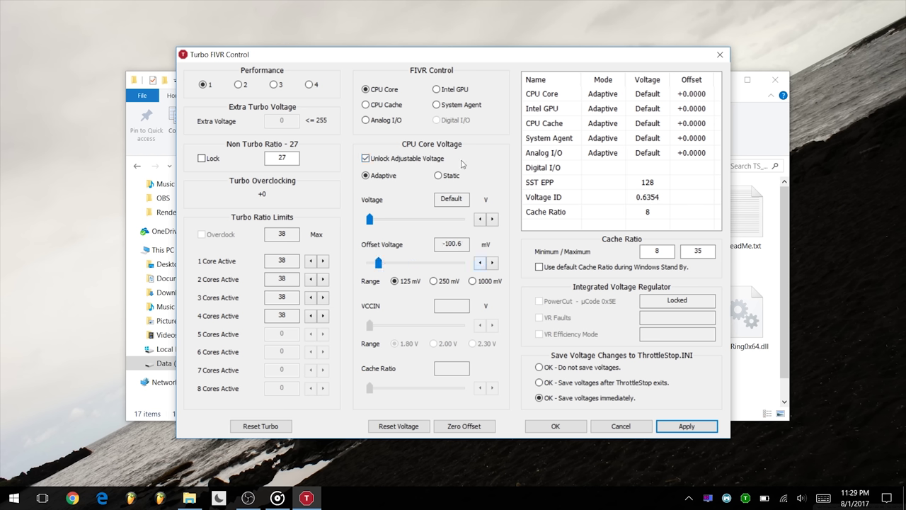
Give Intel GPU and CPU Cache a -100.6 mV offset each and apply the voltages
click(434, 89)
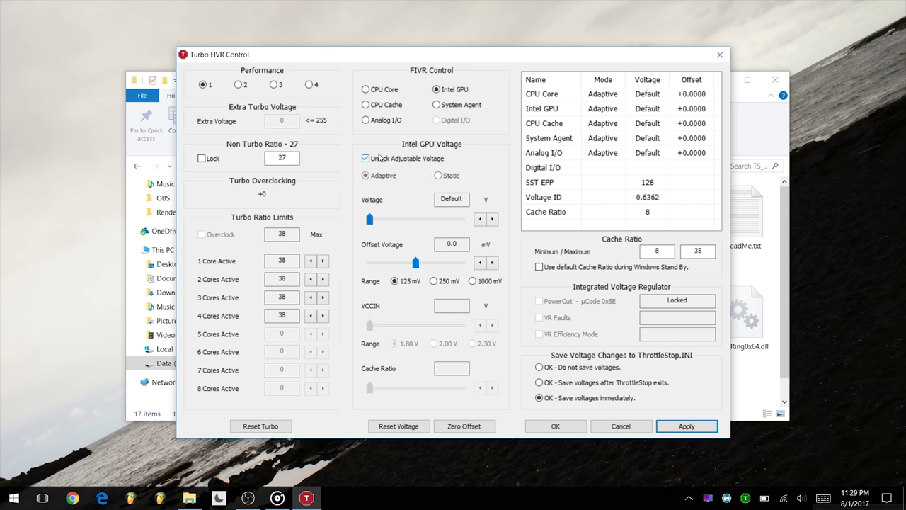
drag(416, 262, 377, 262)
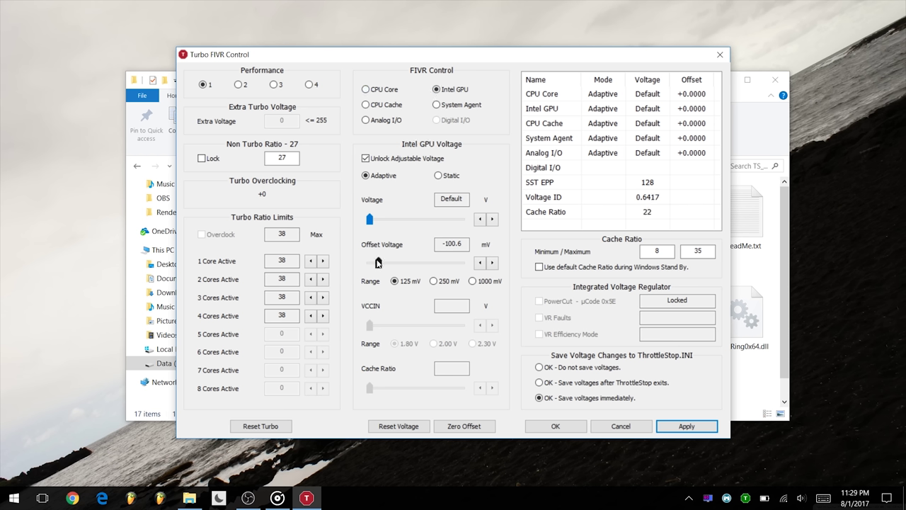
click(384, 105)
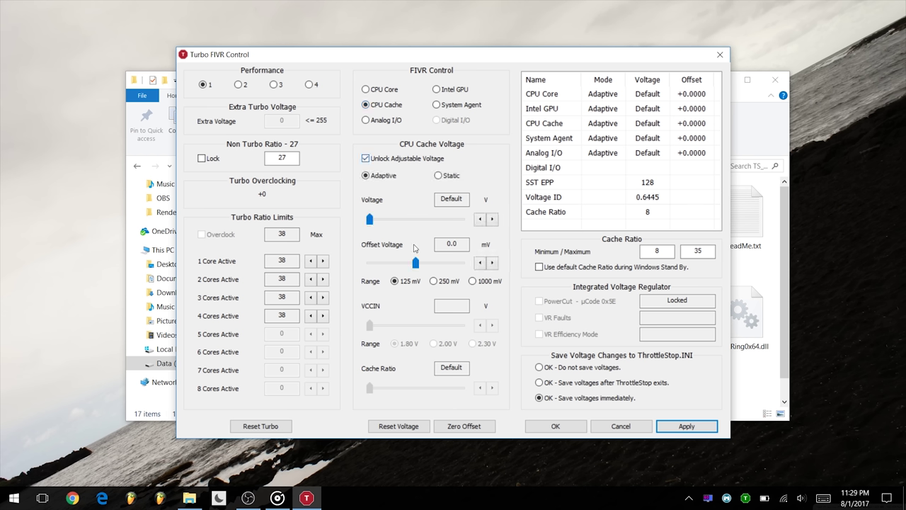
drag(416, 263, 378, 263)
click(686, 427)
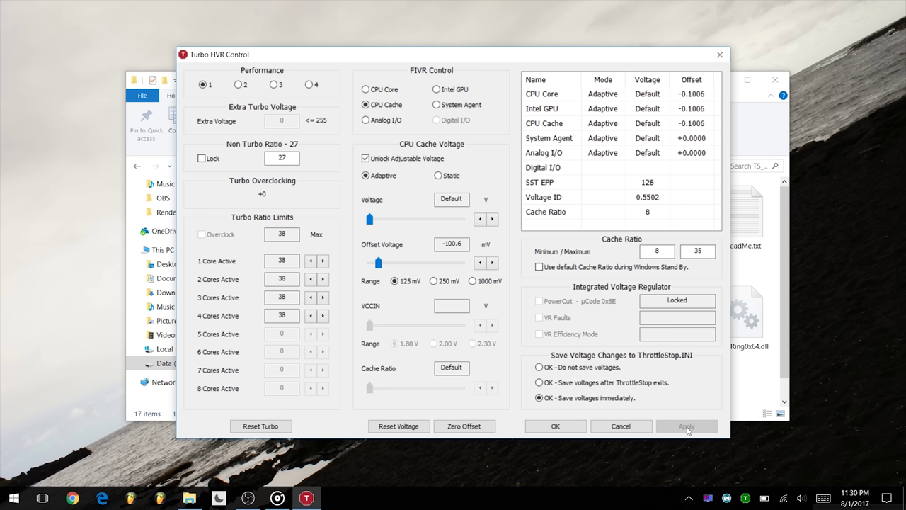
Close the FIVR settings and run a 32M TS Bench benchmark
click(556, 427)
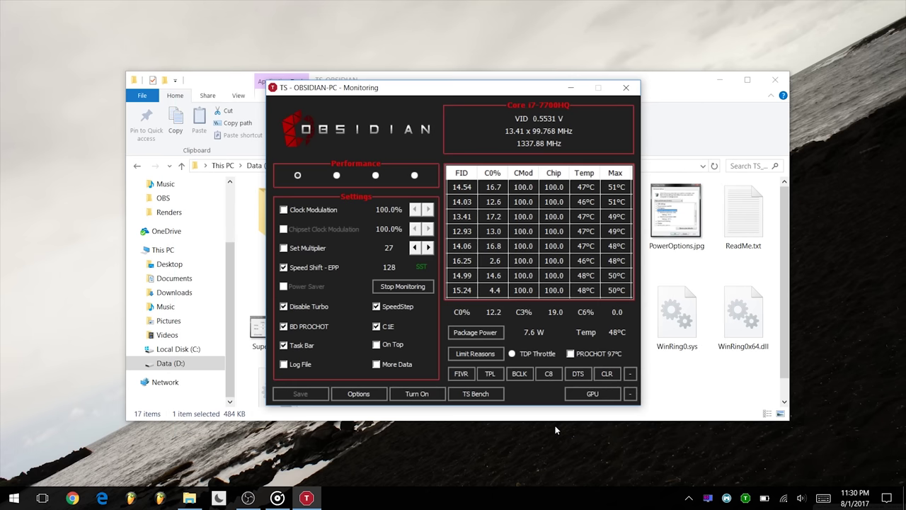
click(476, 393)
click(380, 172)
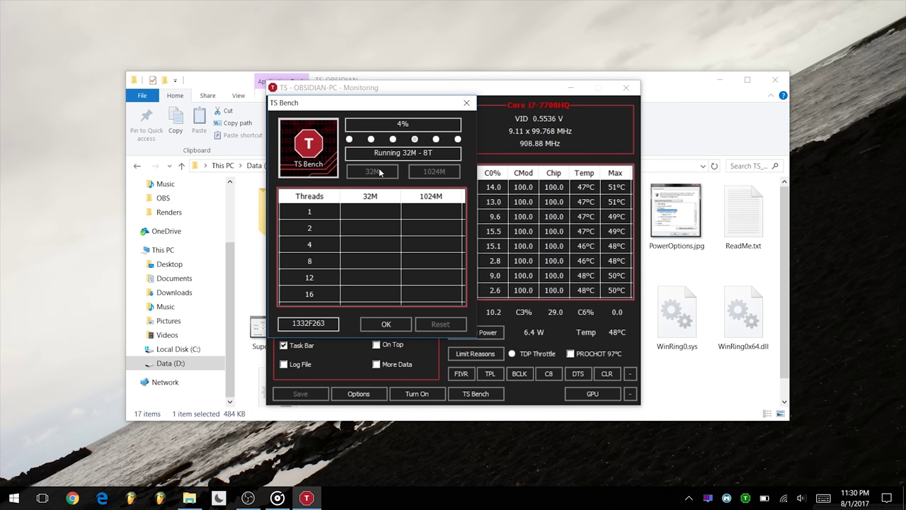
click(462, 104)
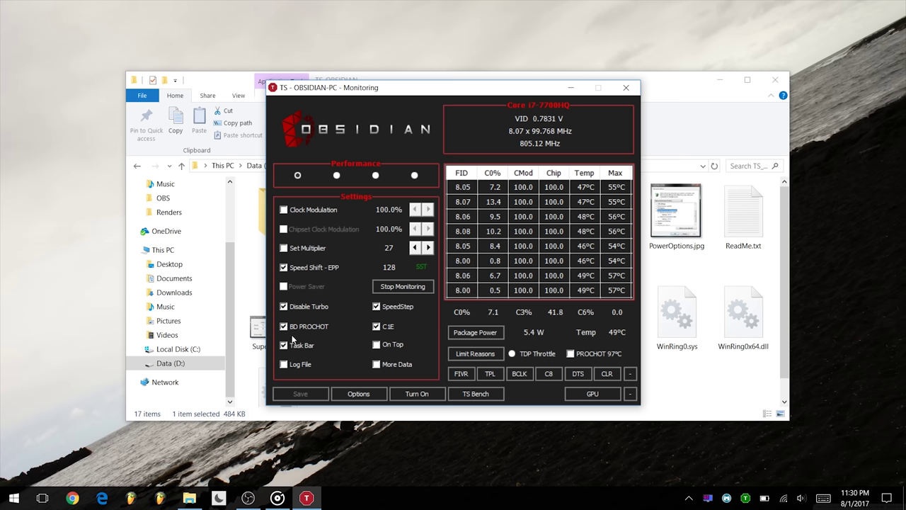
Turn off Task Bar, enable Start Minimized and Minimize on Close, then close ThrottleStop to the tray
click(293, 342)
click(358, 394)
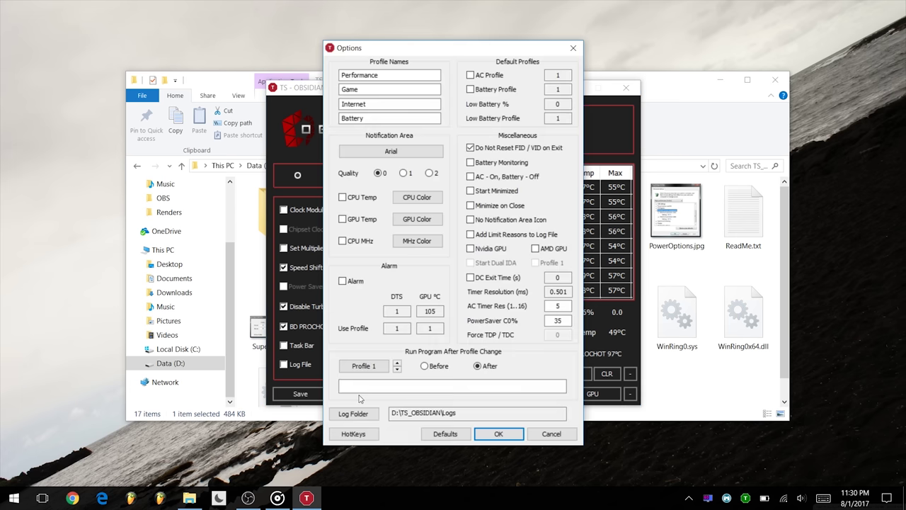
click(516, 191)
click(515, 207)
click(498, 433)
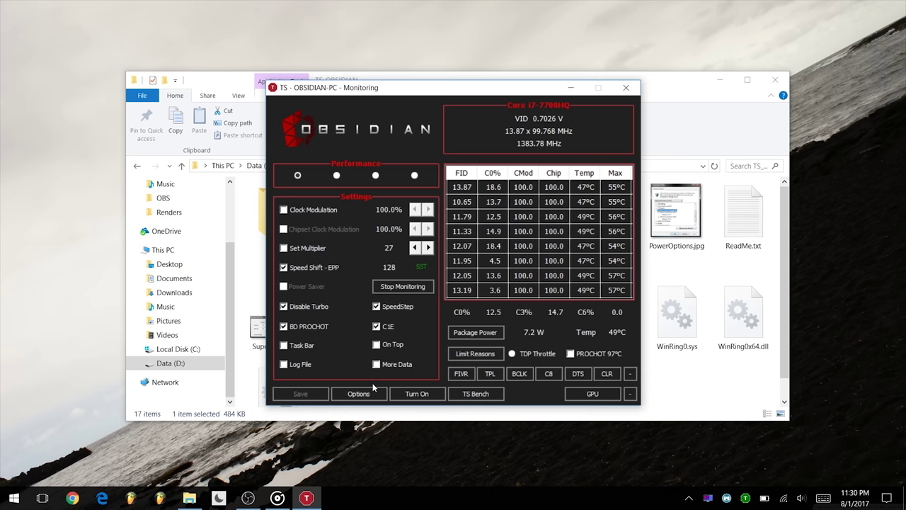
click(625, 89)
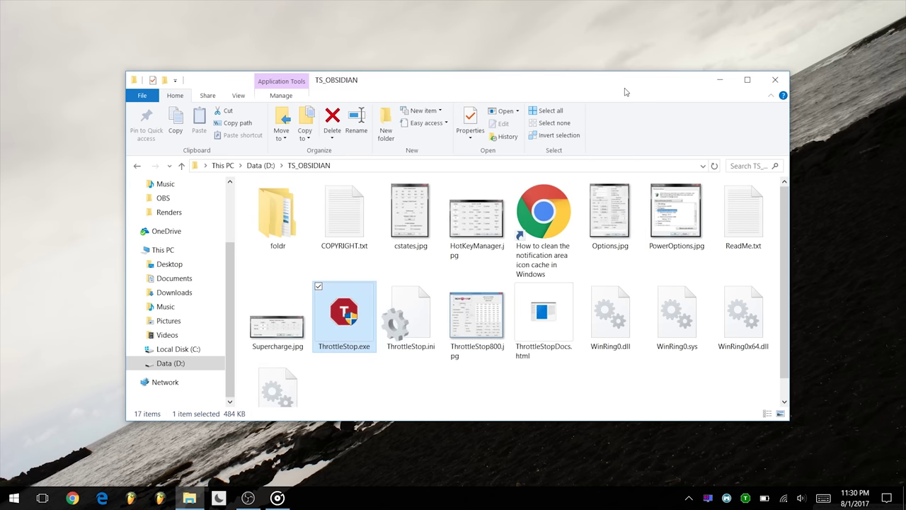
Search the Start menu for 'task scheduler', launch it, and begin a new basic task
mouse_move(751, 499)
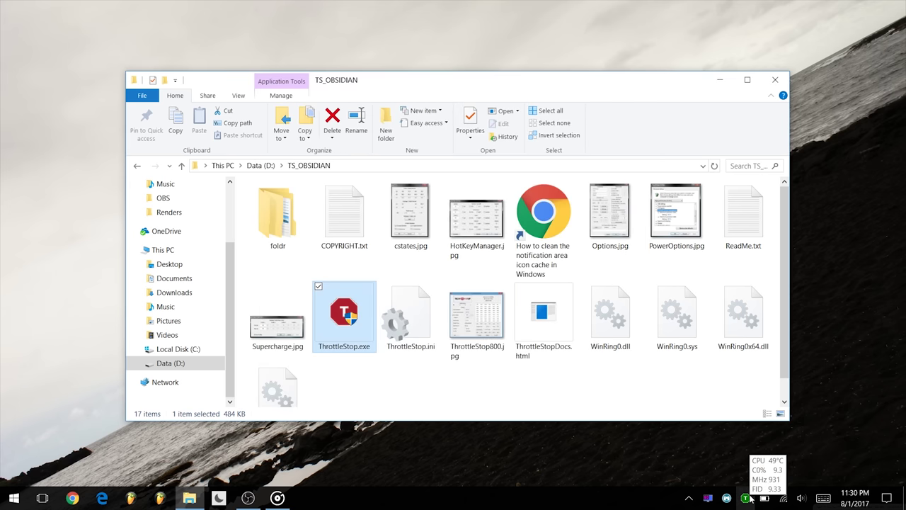
key(super)
text(task scheduler)
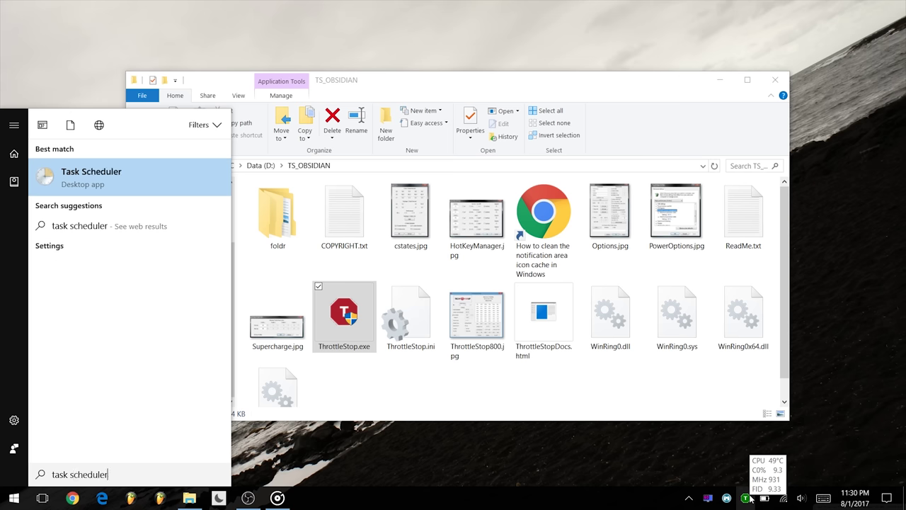
key(Return)
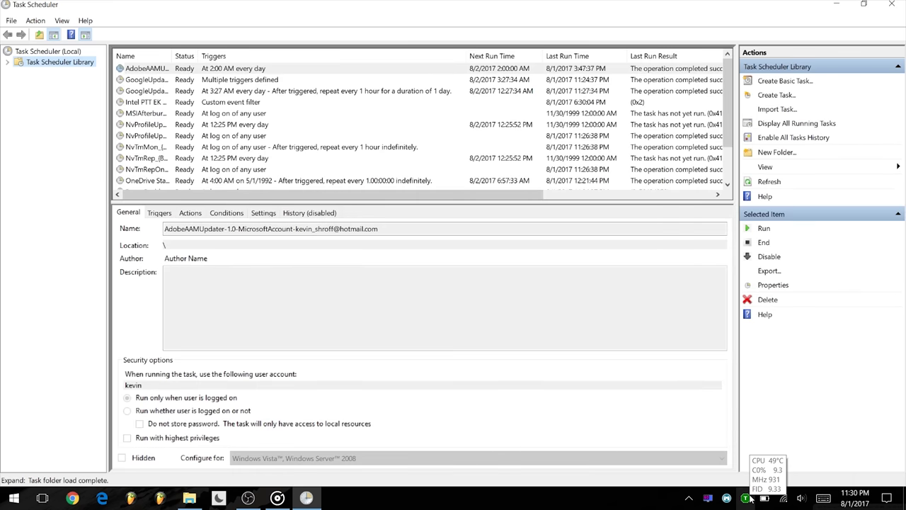
click(810, 83)
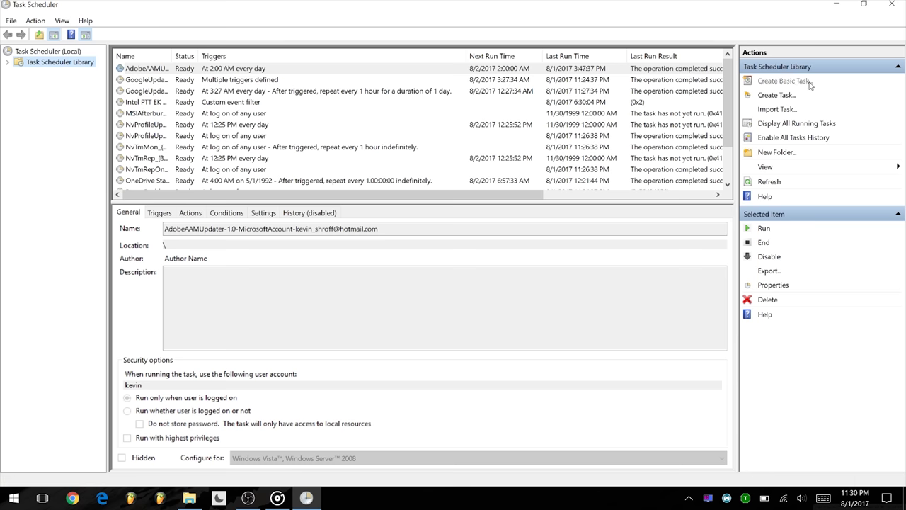
Name the basic task 'ThrottleStop', trigger it at log on, and make its action start a program
text(Throt)
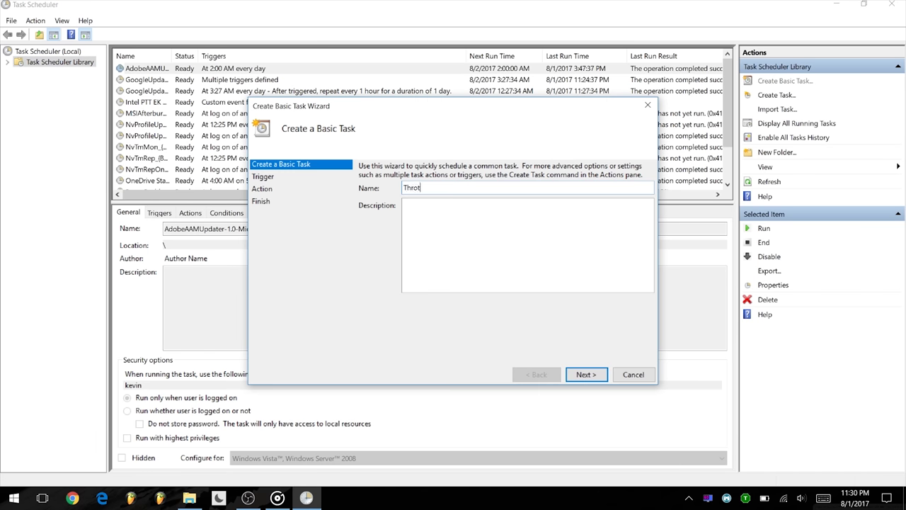
text(tleStop2)
key(Return)
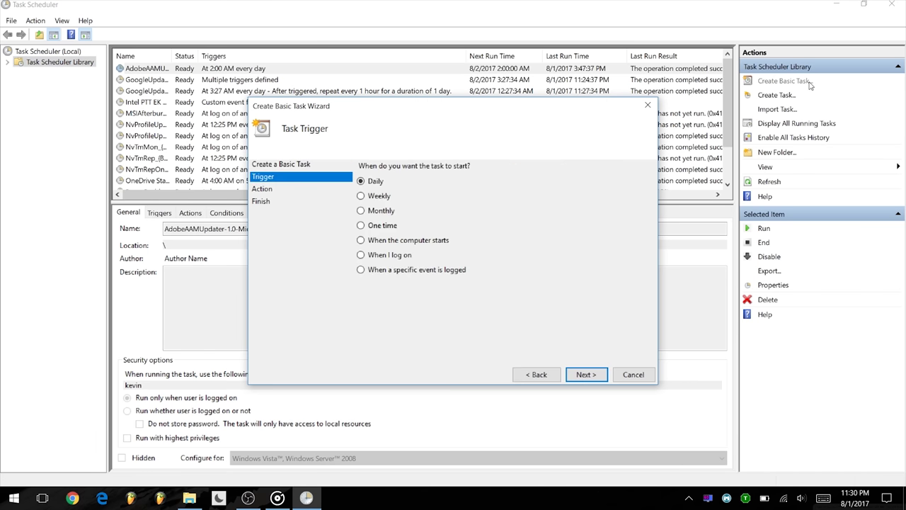
click(398, 260)
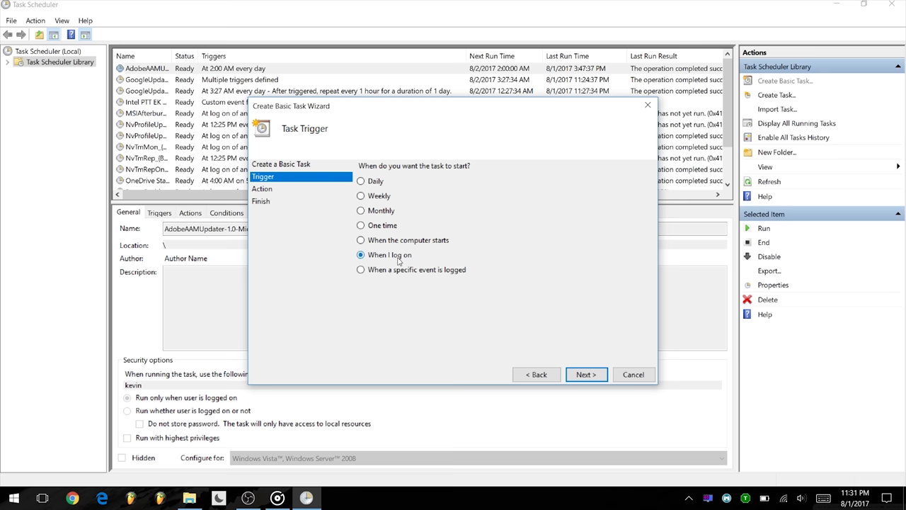
click(585, 375)
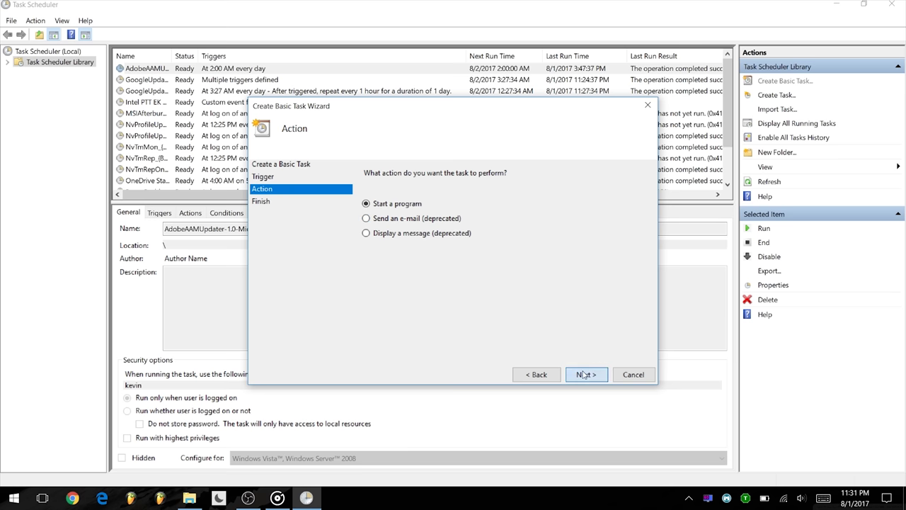
click(586, 374)
Choose D:\TS_OBSIDIAN\ThrottleStop.exe as the program and finish, opening the task's Properties
click(617, 194)
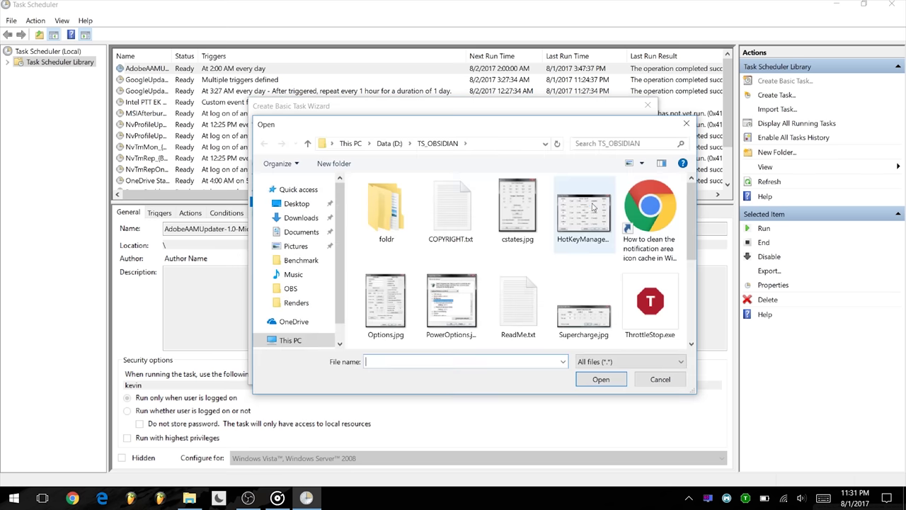
click(639, 303)
click(598, 379)
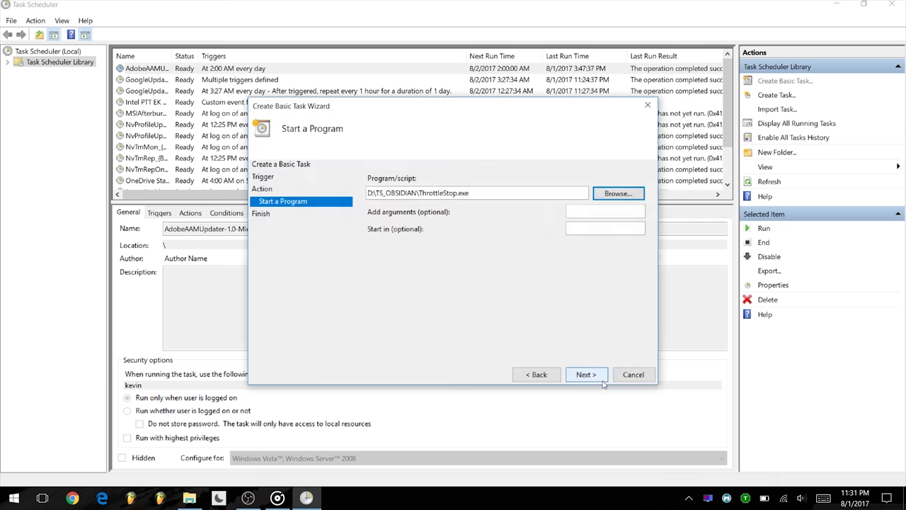
click(586, 374)
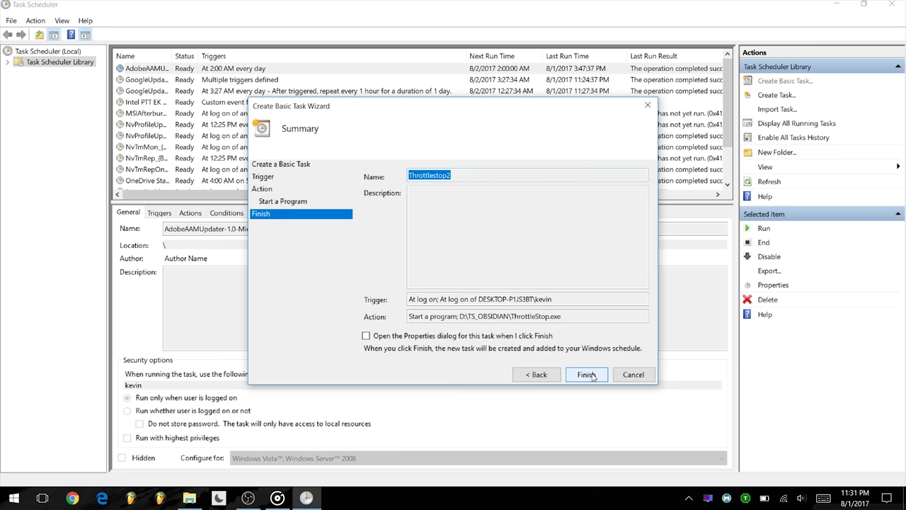
click(537, 338)
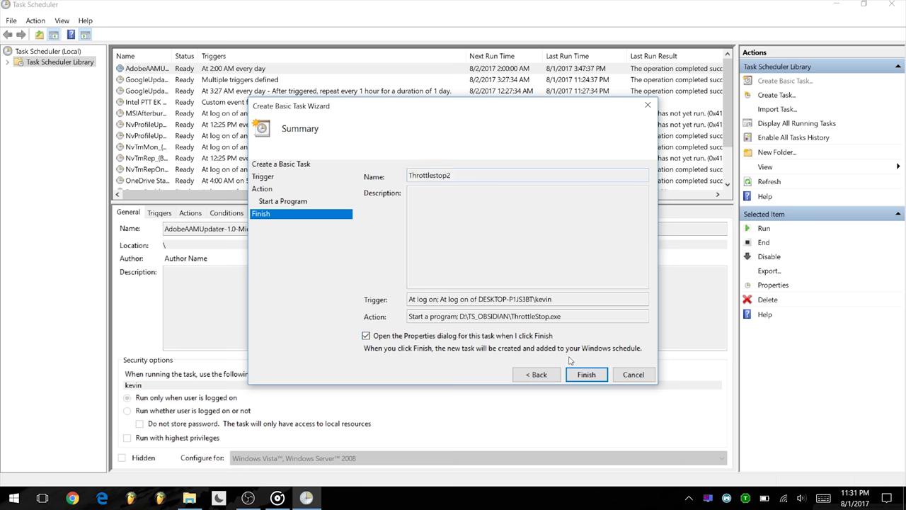
click(586, 375)
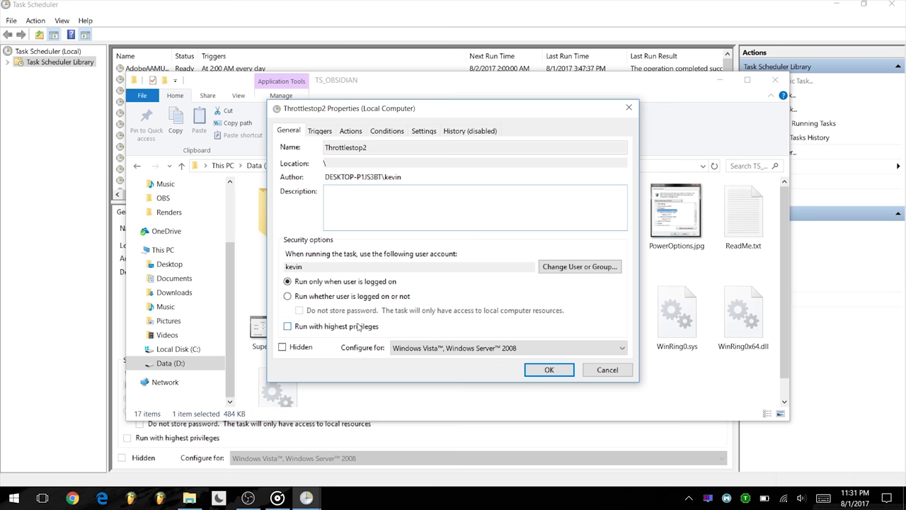
click(549, 369)
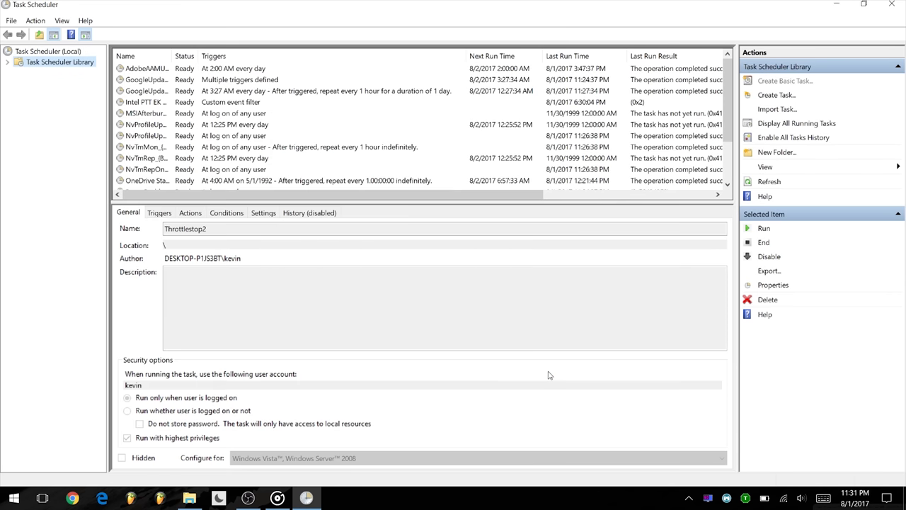